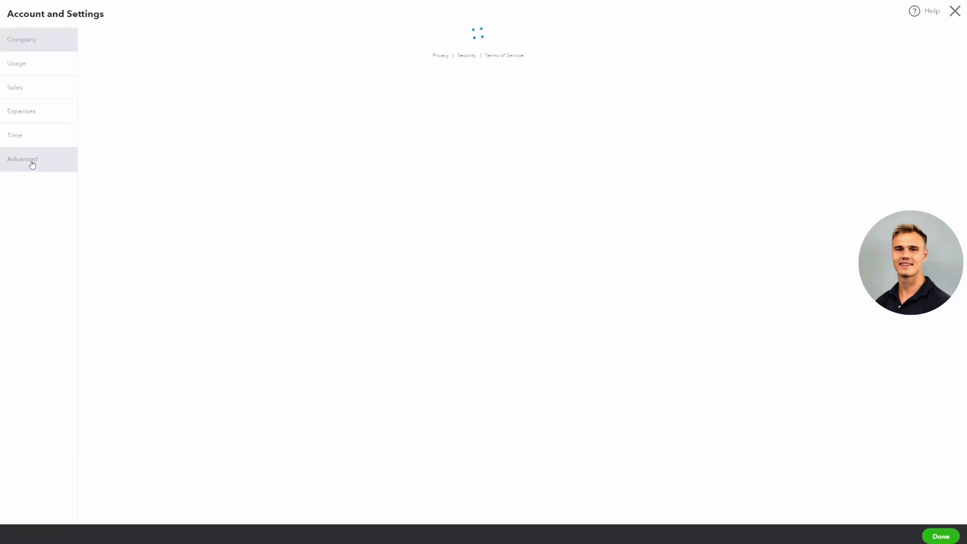
# - Open the Currency section for editing in the Advanced account settings
pyautogui.click(27, 169)
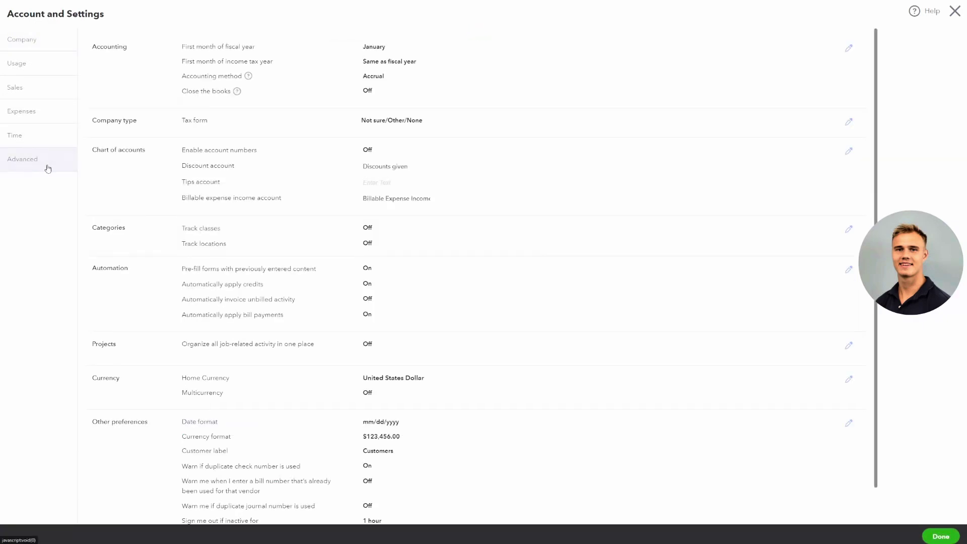
pyautogui.scroll(-2, 120, 272)
pyautogui.click(123, 343)
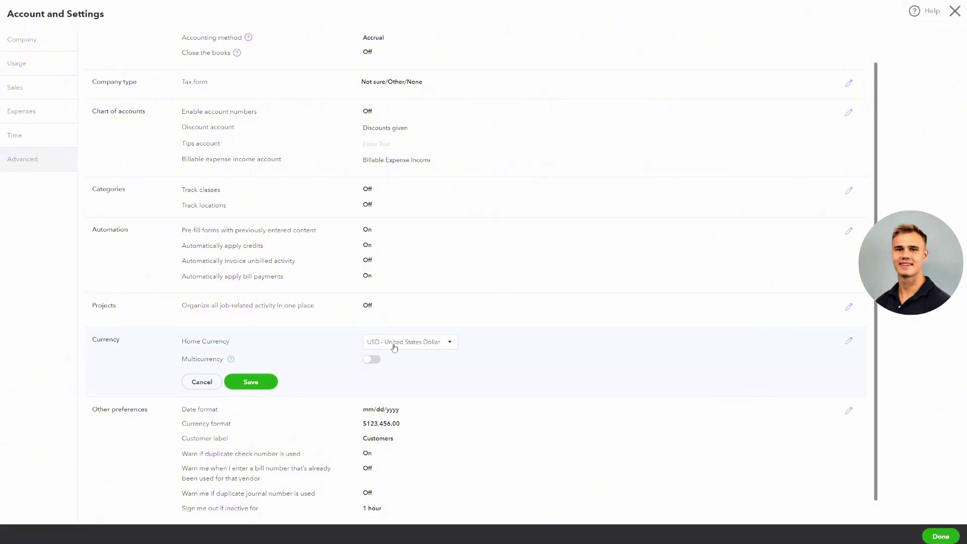
# - Read the help explanation for the Multicurrency setting and close it
pyautogui.click(230, 360)
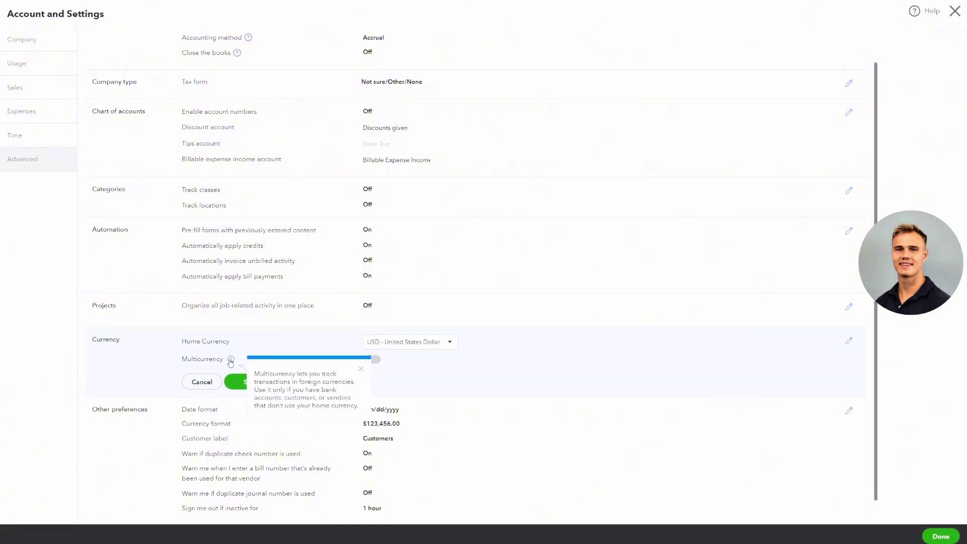
pyautogui.click(266, 341)
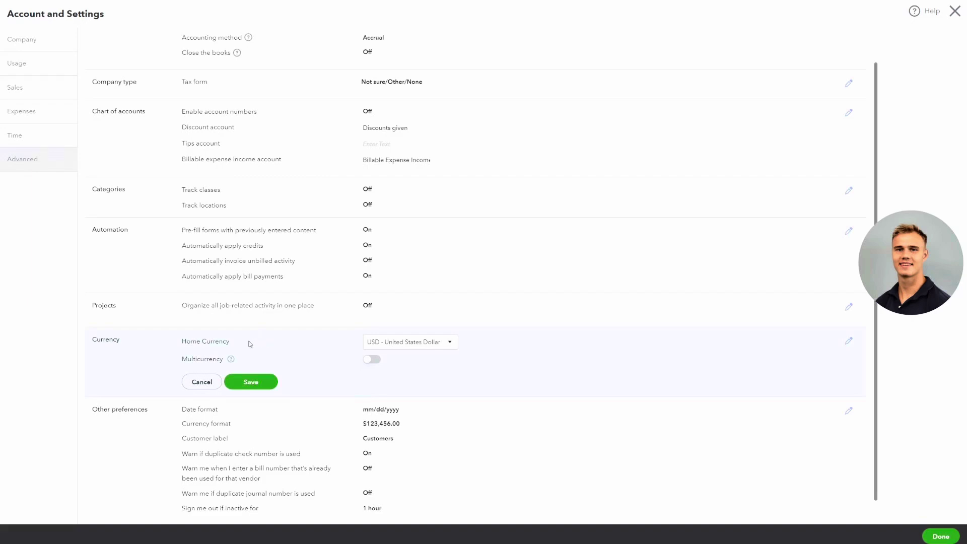
pyautogui.click(231, 359)
pyautogui.moveTo(188, 359); pyautogui.dragTo(217, 359)
pyautogui.click(231, 360)
pyautogui.moveTo(292, 374); pyautogui.dragTo(346, 382)
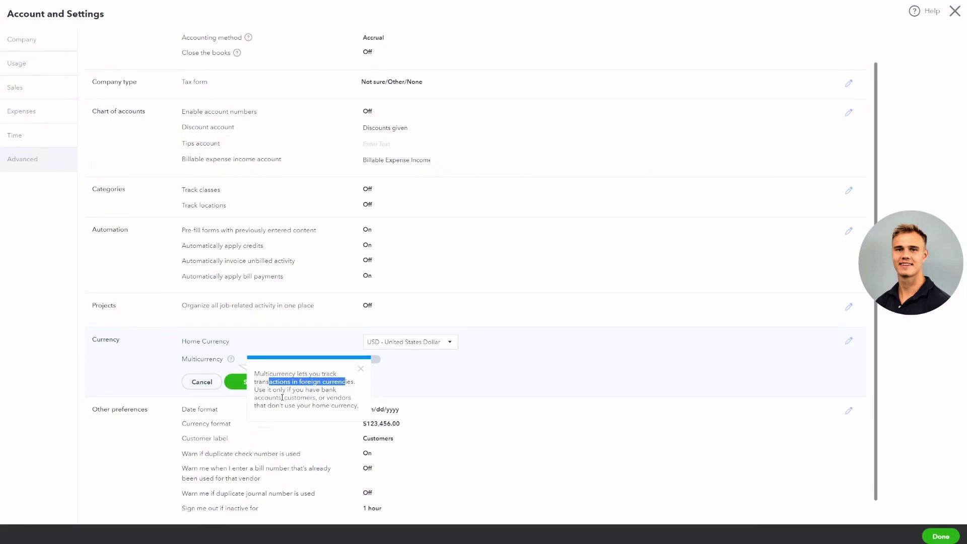
pyautogui.click(361, 369)
# - Turn on Multicurrency, acknowledge that it can't be undone, save the setting and close Account and Settings
pyautogui.click(375, 364)
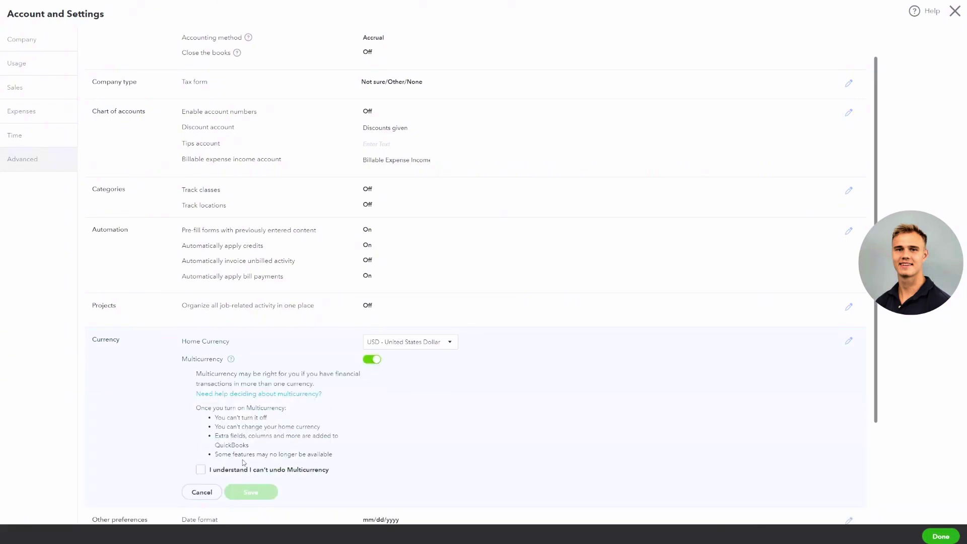
pyautogui.click(201, 467)
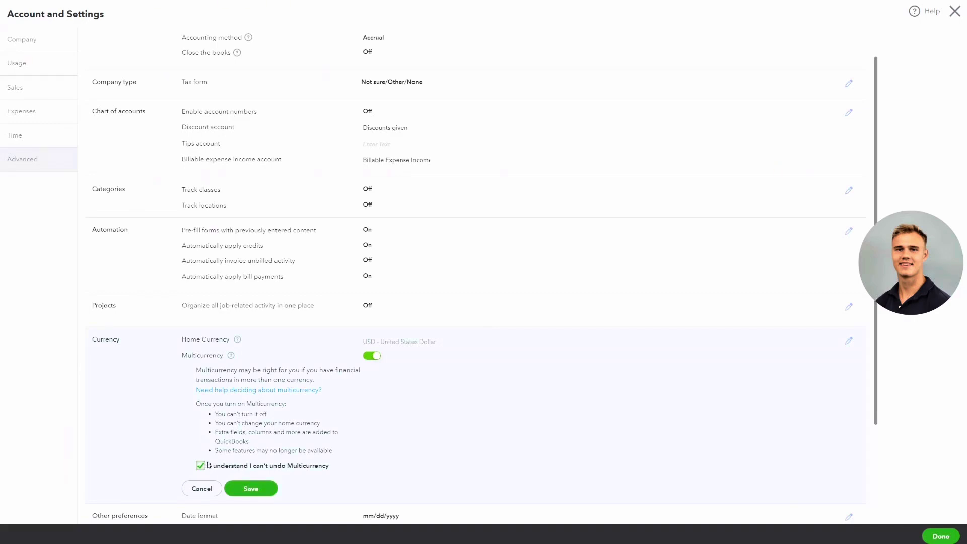
pyautogui.click(252, 488)
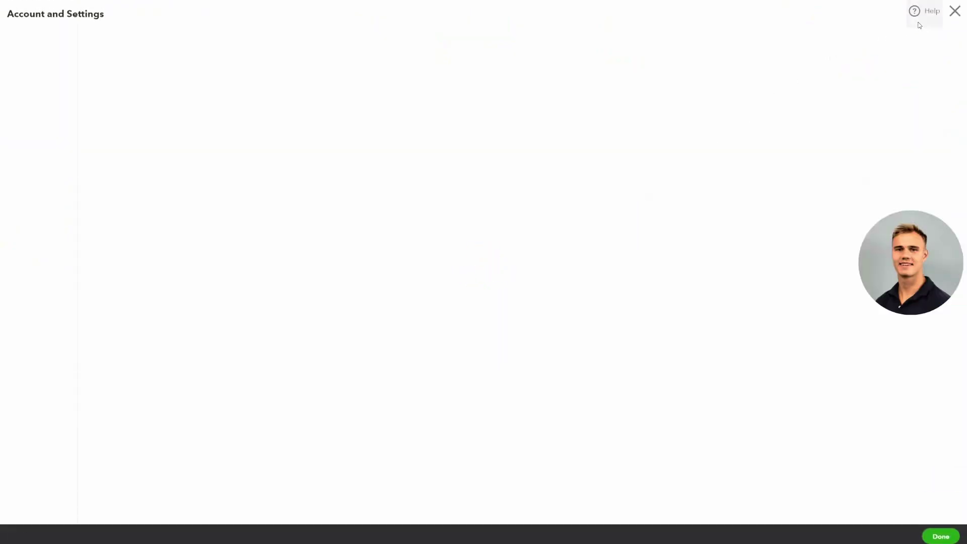
pyautogui.click(954, 13)
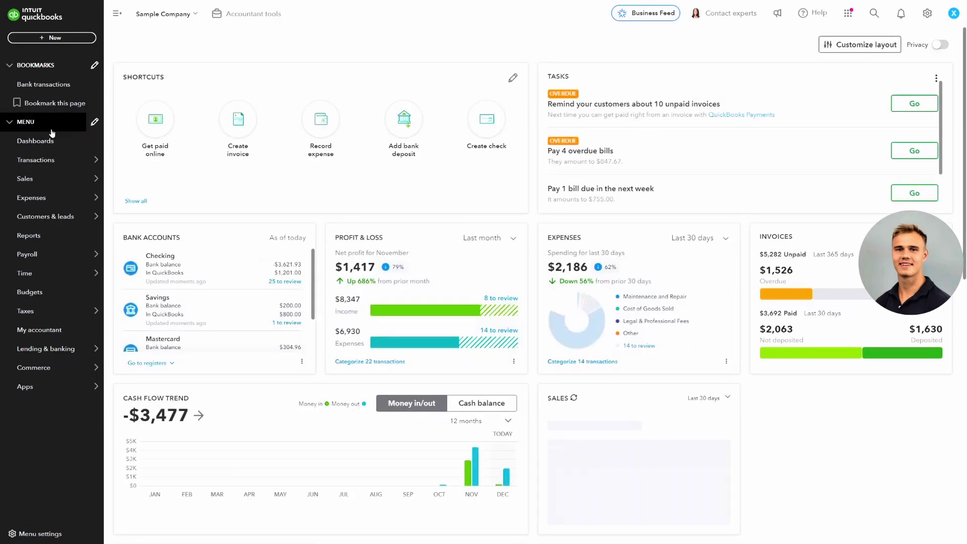
# - Start a new customer from the Sales customer list with CAD Canadian Dollar as the currency
pyautogui.moveTo(32, 162)
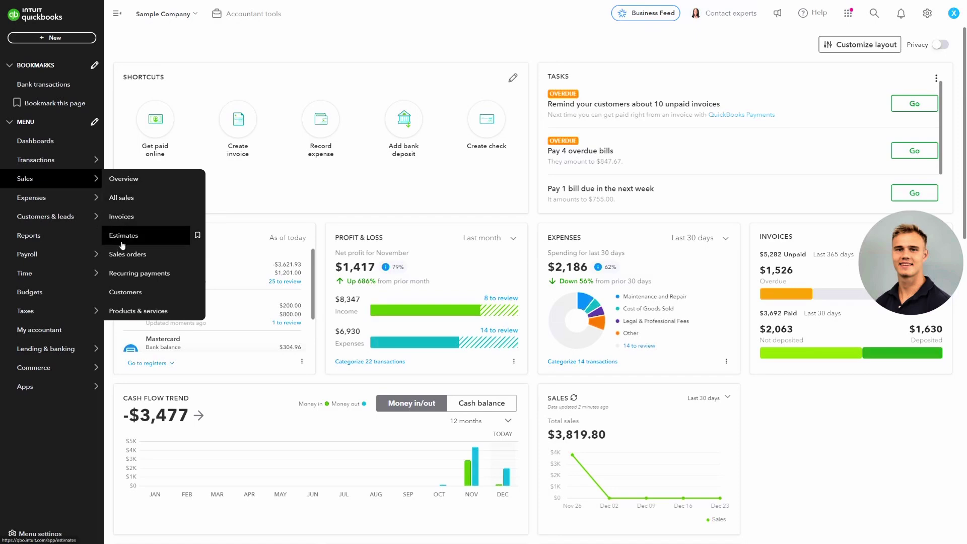
pyautogui.click(124, 291)
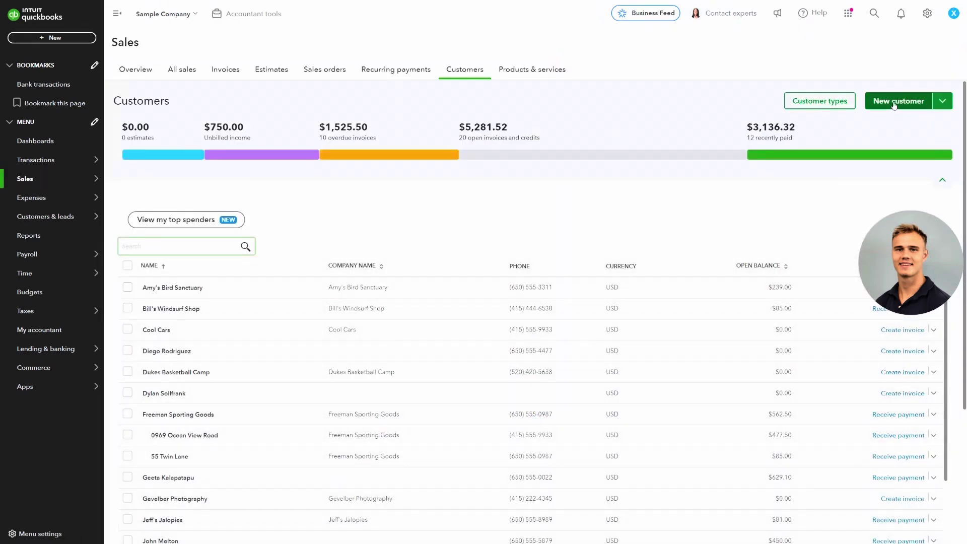
pyautogui.click(894, 104)
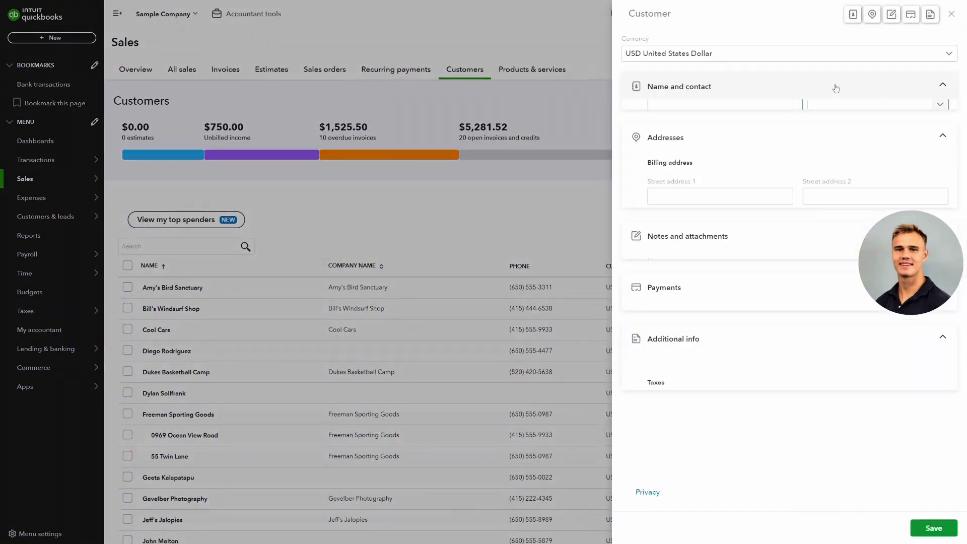
pyautogui.click(754, 59)
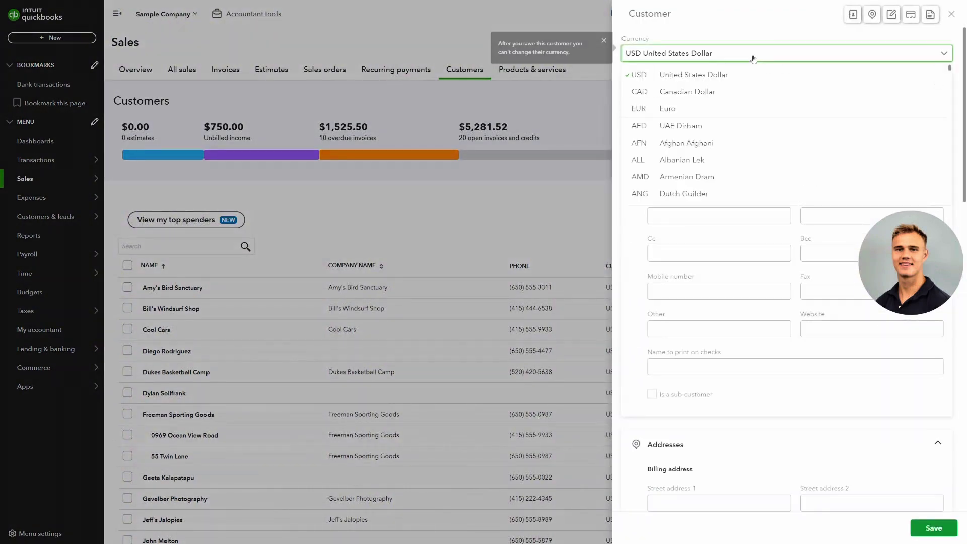
pyautogui.click(727, 96)
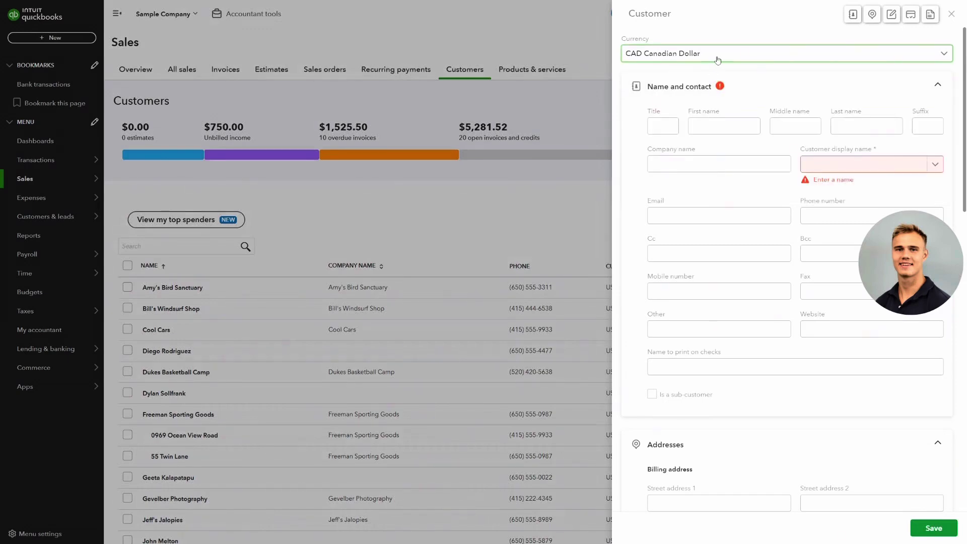
# - Set the customer display name to "Amazon Customer - Canada" and save the customer
pyautogui.click(831, 164)
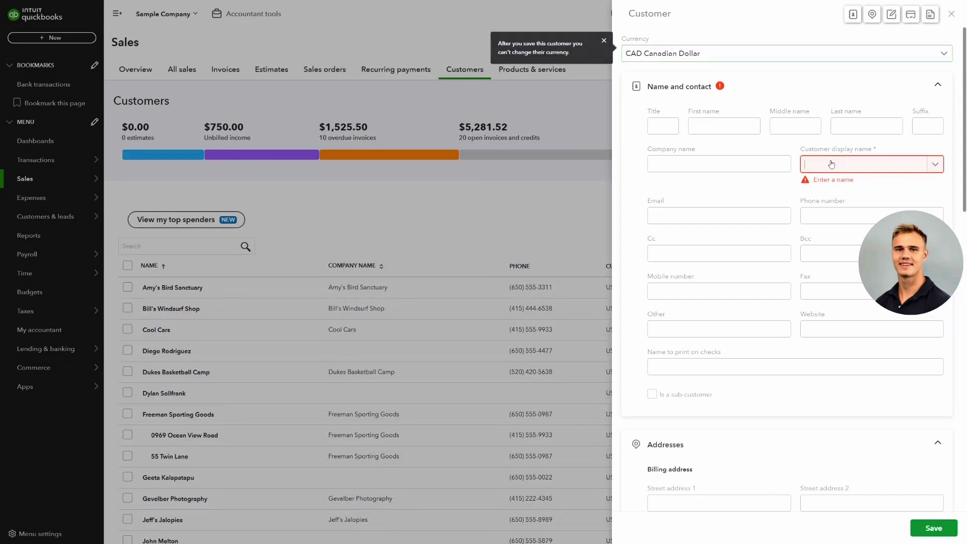
pyautogui.write('Amazo')
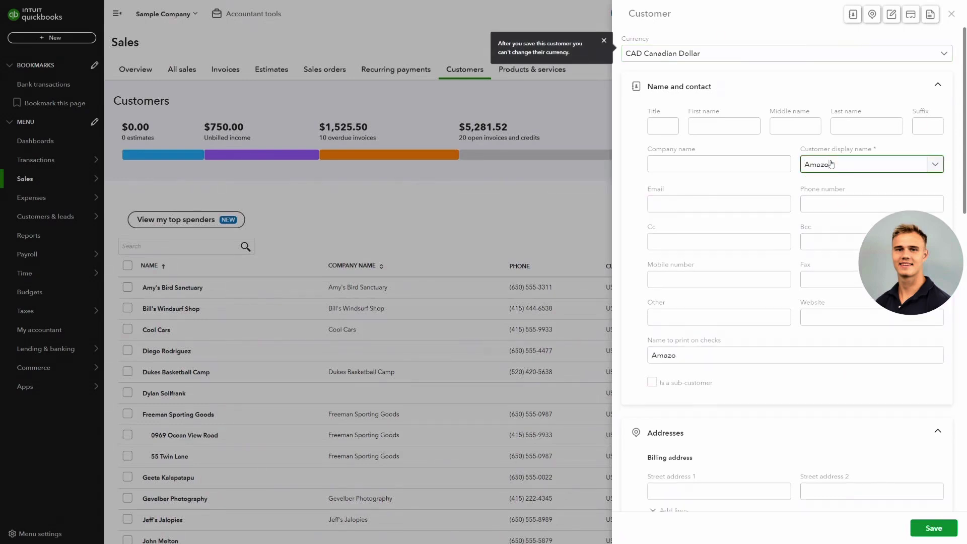
pyautogui.write('n Customer -')
pyautogui.write('Canada')
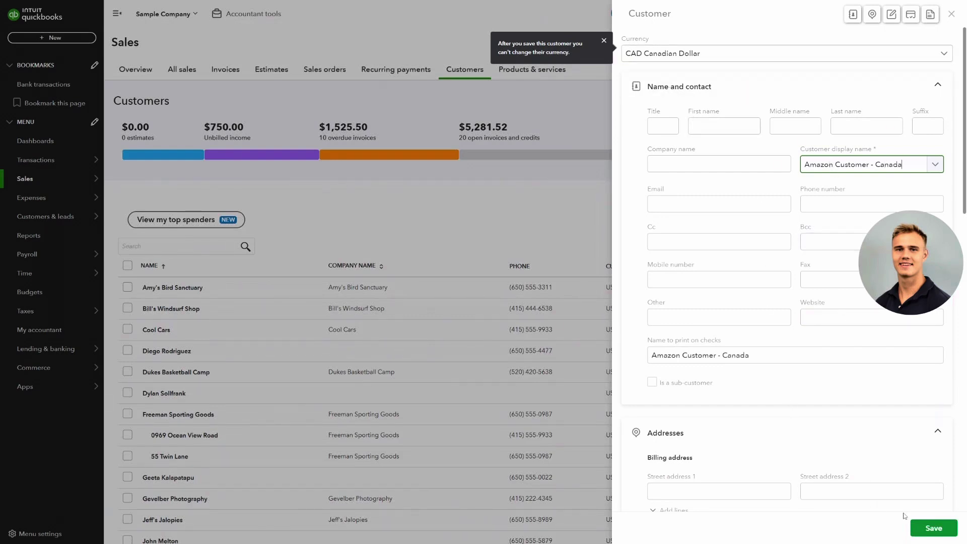
pyautogui.click(920, 525)
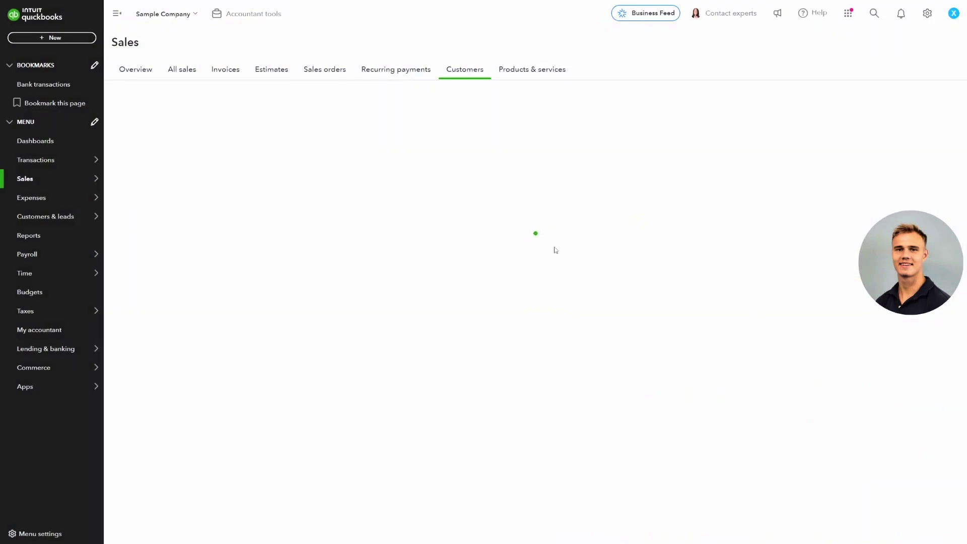
# - Open the Commerce overview and read the heading about connecting sales channels
pyautogui.click(63, 40)
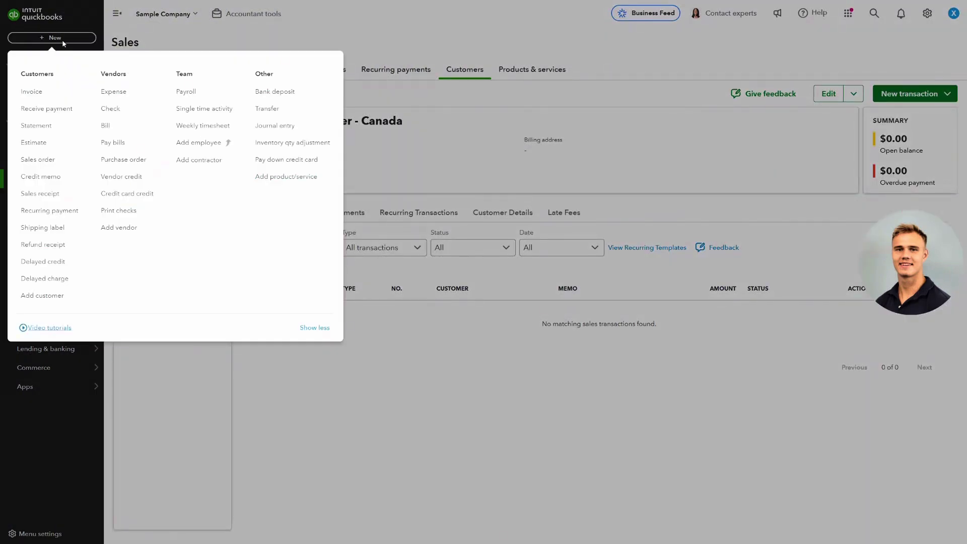
pyautogui.click(385, 53)
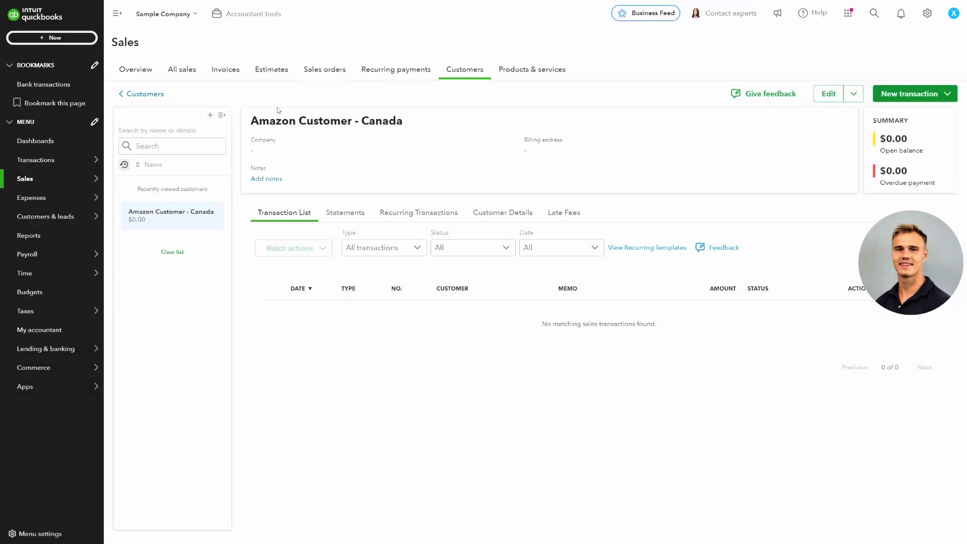
pyautogui.click(43, 368)
pyautogui.moveTo(163, 160); pyautogui.dragTo(301, 161)
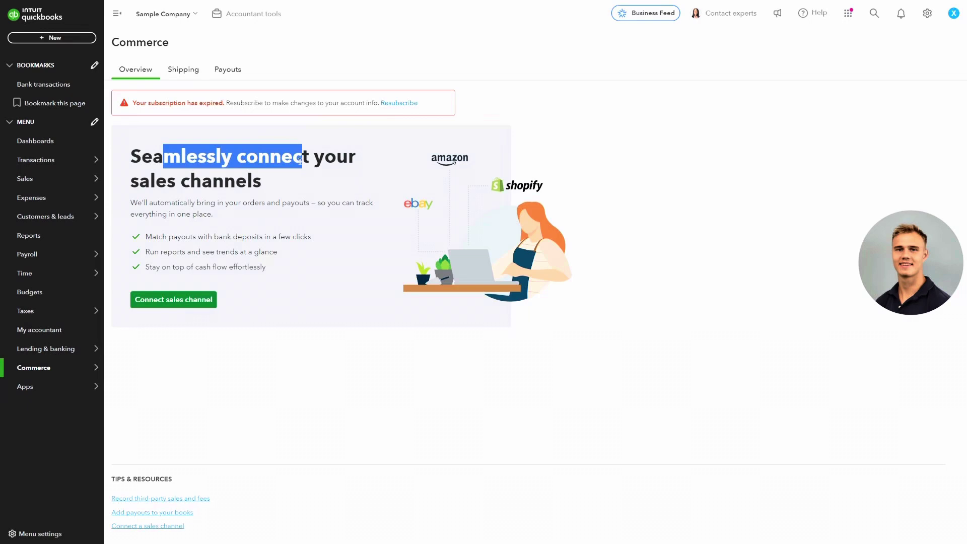
pyautogui.moveTo(140, 182); pyautogui.dragTo(212, 181)
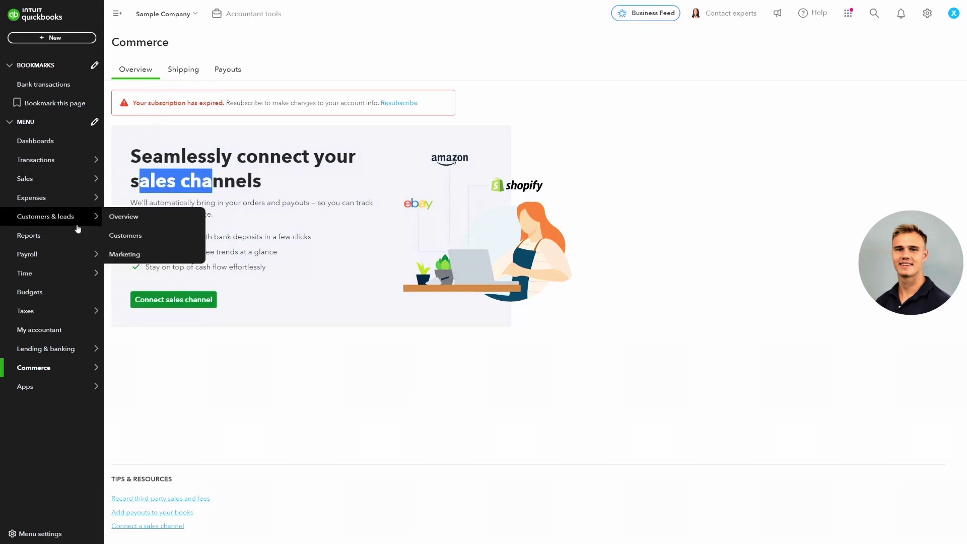
# - Create a new sales receipt for the customer Amazon Customer - Canada
pyautogui.click(51, 40)
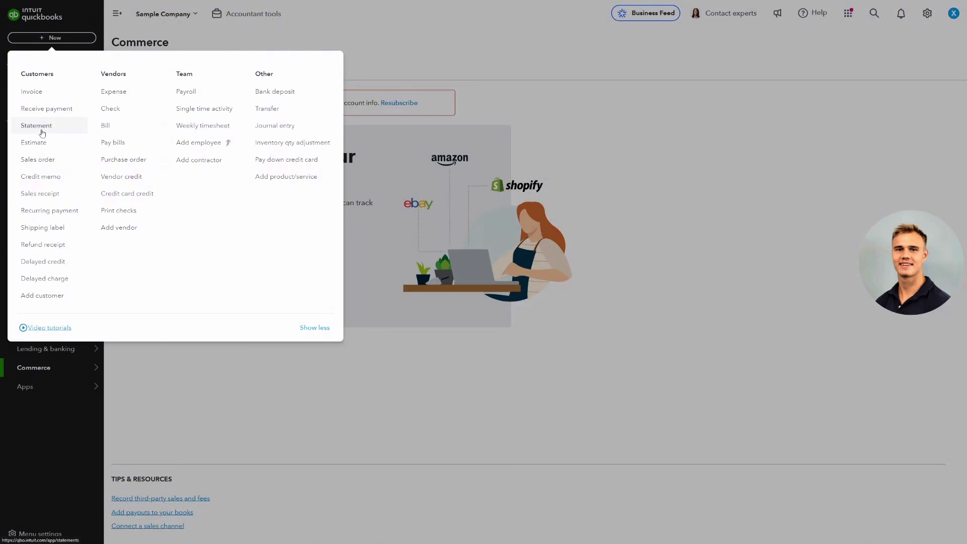
pyautogui.click(41, 194)
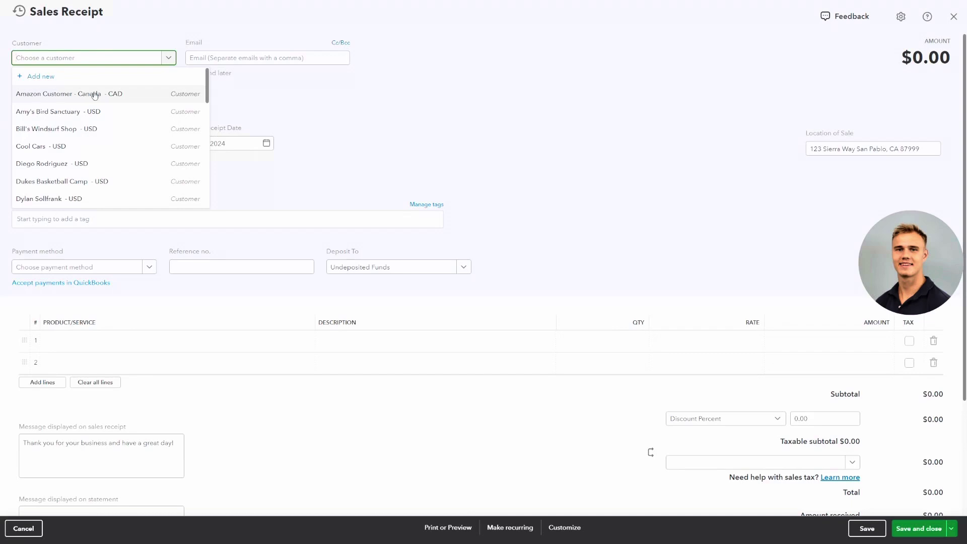
pyautogui.click(118, 102)
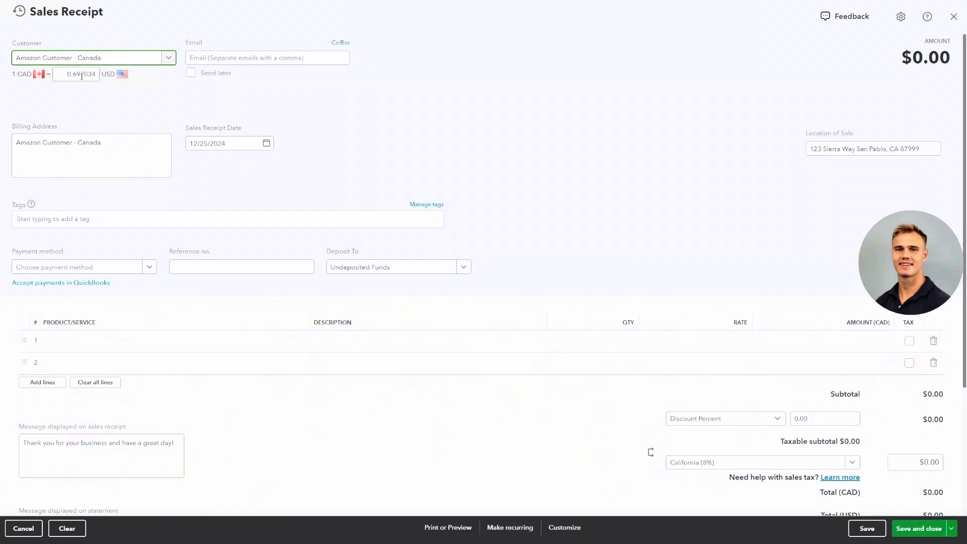
# - Examine the receipt's CAD to USD exchange rate and the sales receipt date
pyautogui.click(74, 74)
pyautogui.moveTo(62, 74); pyautogui.dragTo(101, 75)
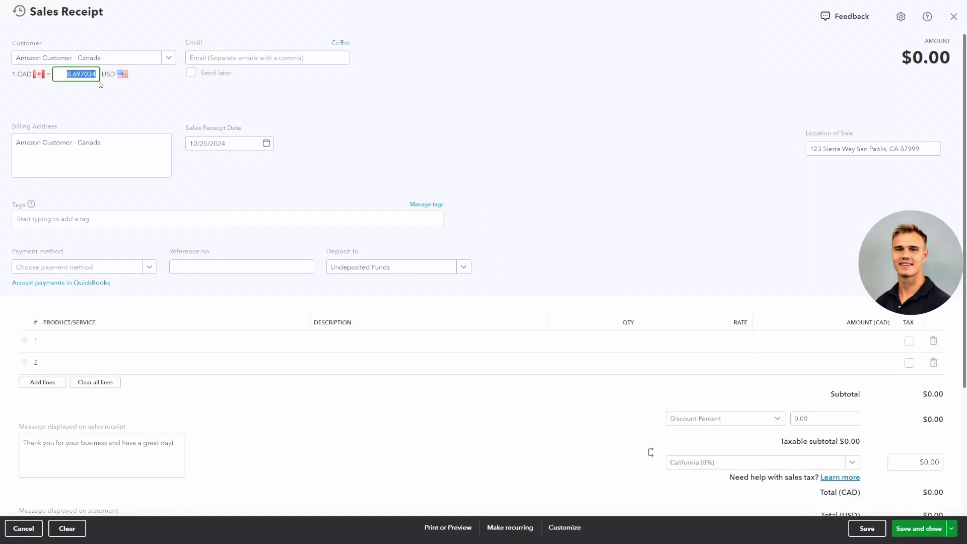
pyautogui.tripleClick(210, 143)
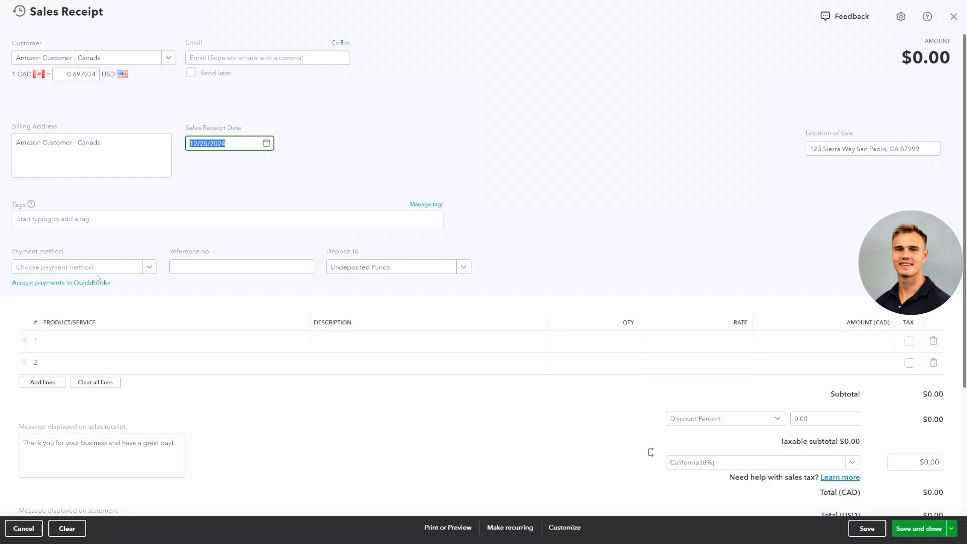
# - Fill the first receipt line with the Rock Fountain product, quantity 2 and a rate of 400
pyautogui.click(121, 343)
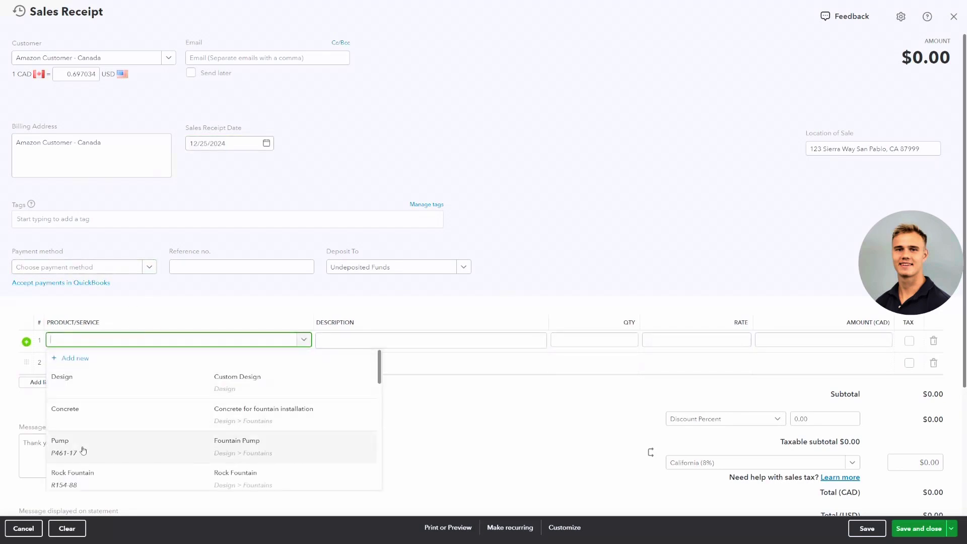
pyautogui.click(101, 476)
pyautogui.click(585, 349)
pyautogui.write('2')
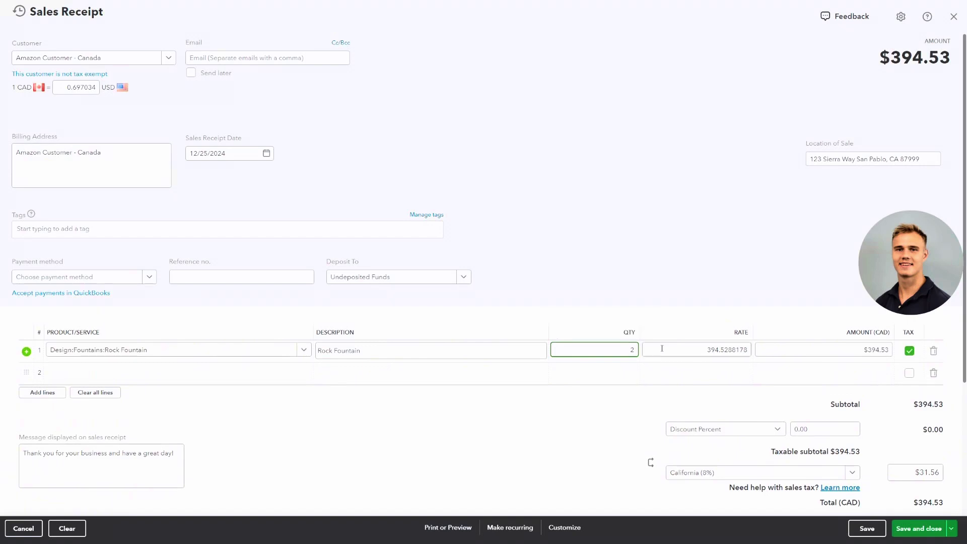
pyautogui.click(709, 349)
pyautogui.write('400')
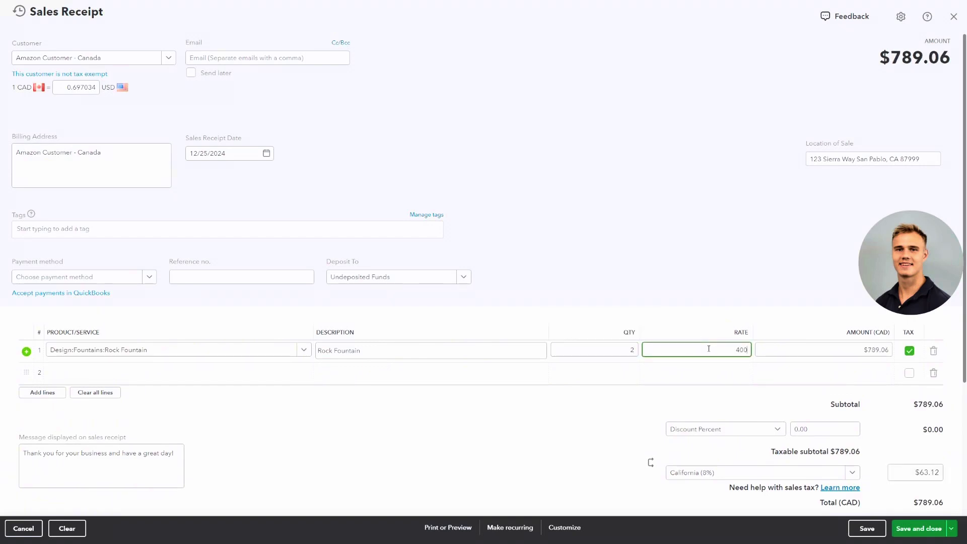
pyautogui.click(674, 271)
# - Check the receipt's CAD amount and USD total, and save and close the sales receipt
pyautogui.moveTo(850, 332); pyautogui.dragTo(879, 331)
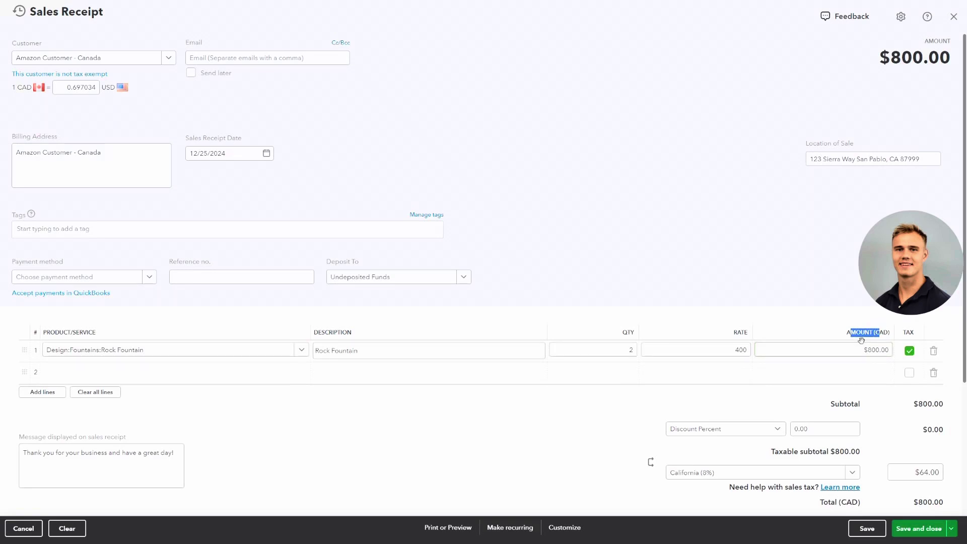
pyautogui.scroll(-2, 858, 362)
pyautogui.moveTo(835, 412); pyautogui.dragTo(943, 411)
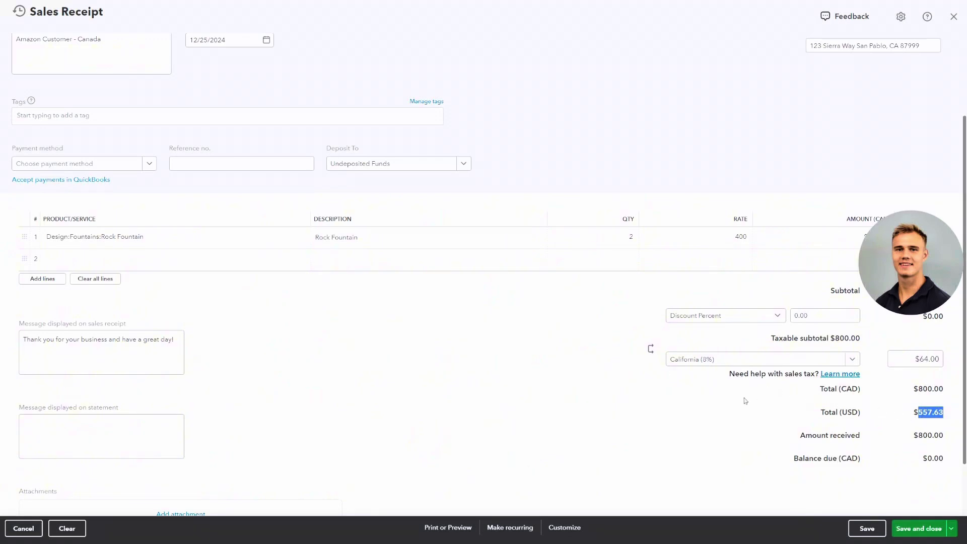
pyautogui.scroll(2, 623, 251)
pyautogui.click(917, 526)
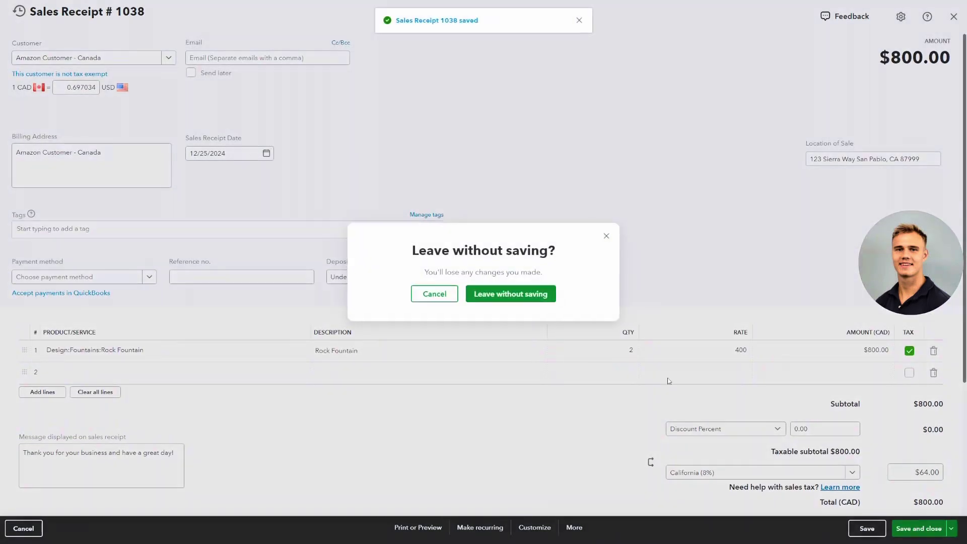
pyautogui.click(501, 296)
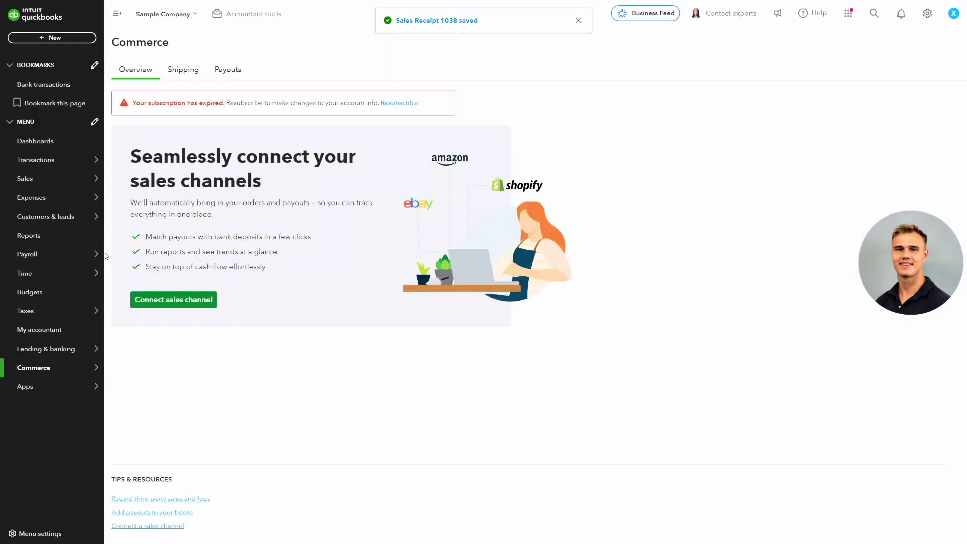
# - Open the Profit and Loss report and drill down into the Sales of Product Income total
pyautogui.click(43, 239)
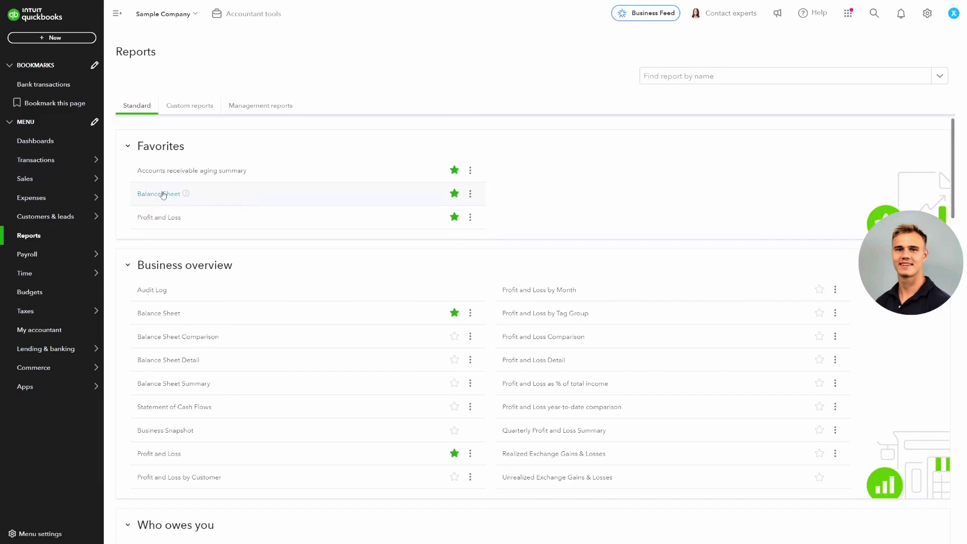
pyautogui.click(158, 217)
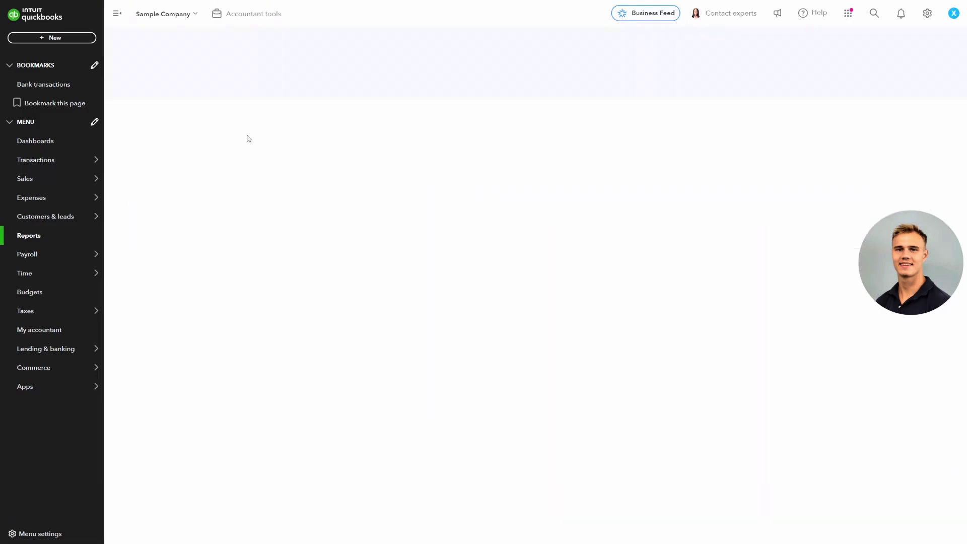
pyautogui.scroll(-1, 354, 176)
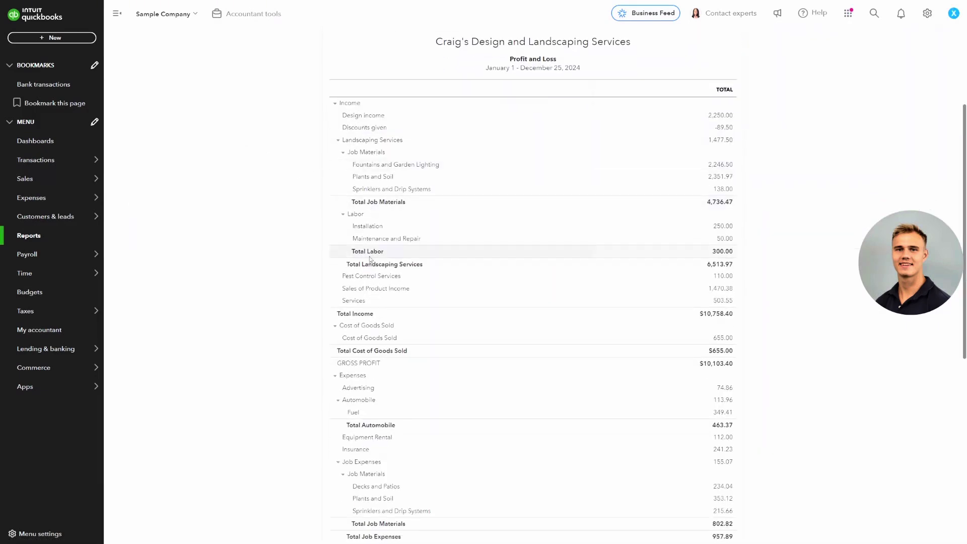
pyautogui.moveTo(349, 289); pyautogui.dragTo(412, 292)
pyautogui.click(724, 290)
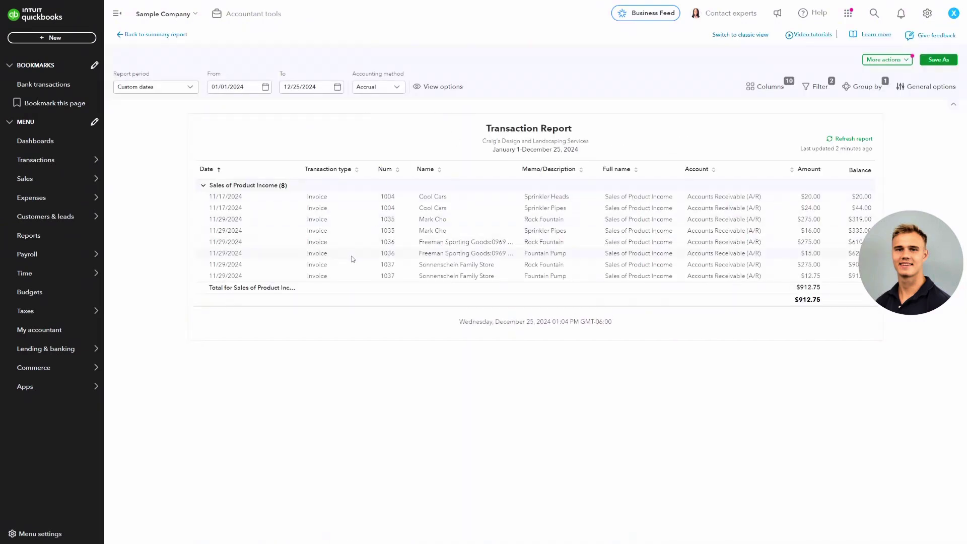
# - Refresh the transaction report and examine the Amazon Customer - Canada sales receipt entry and the report total
pyautogui.click(839, 140)
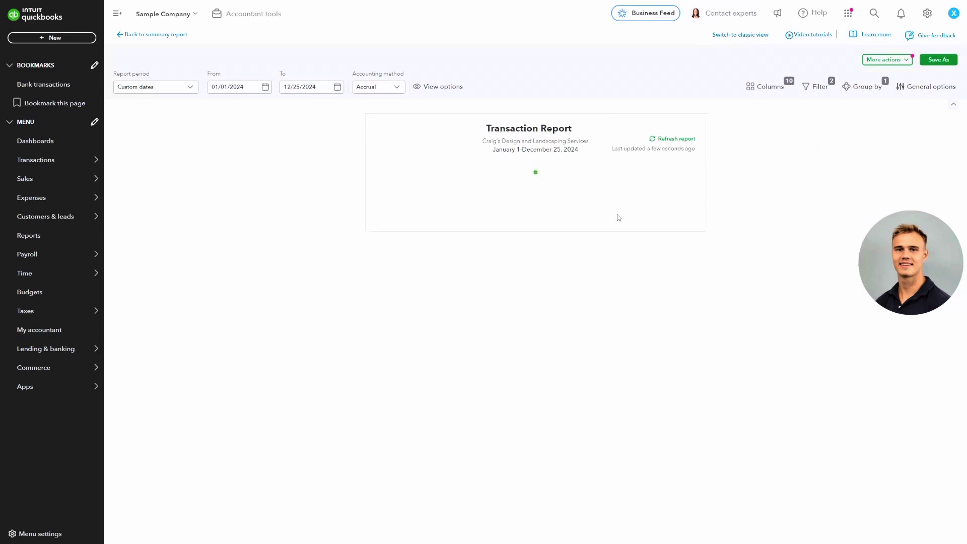
pyautogui.moveTo(189, 293); pyautogui.dragTo(282, 298)
pyautogui.click(322, 313)
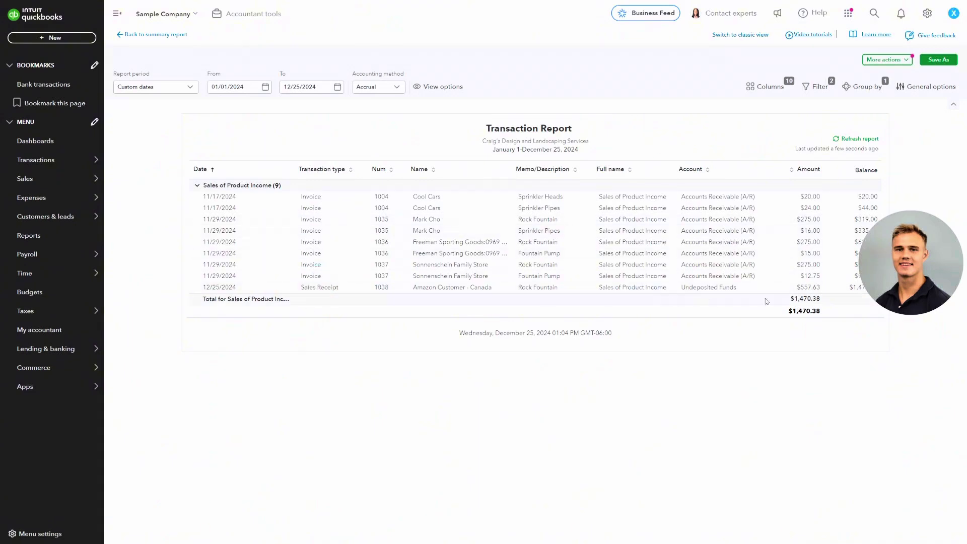
pyautogui.moveTo(893, 252); pyautogui.dragTo(937, 131)
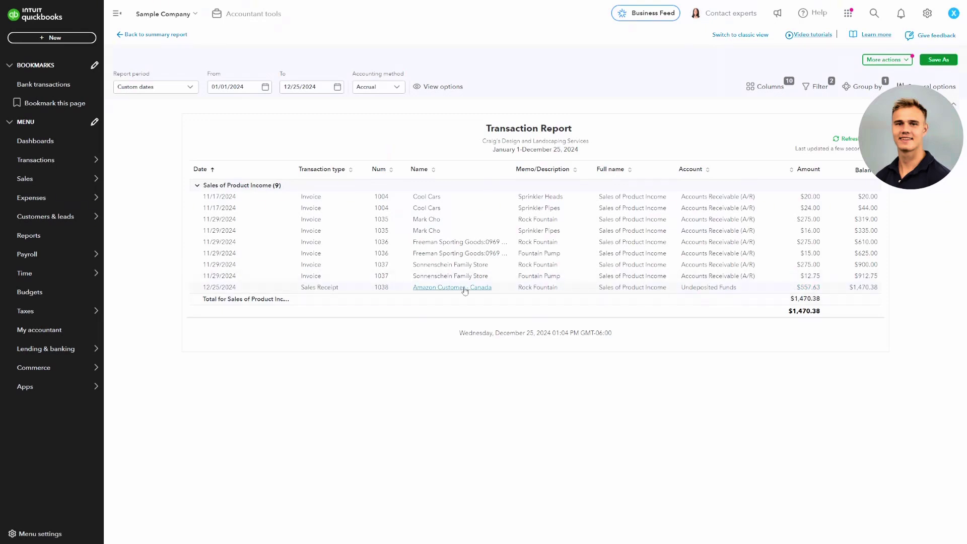
# - Open the Amazon Customer - Canada record from the list of sales customers
pyautogui.moveTo(59, 250)
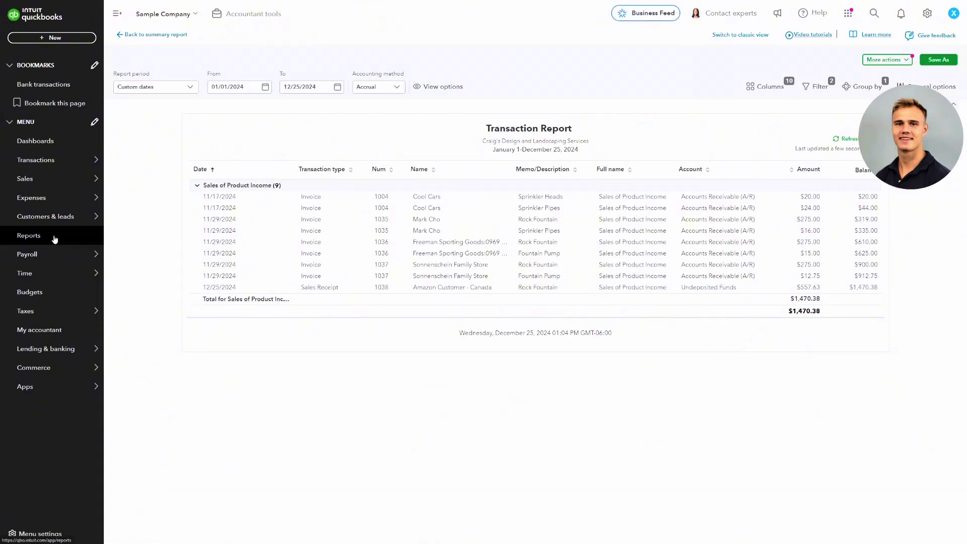
pyautogui.moveTo(39, 187)
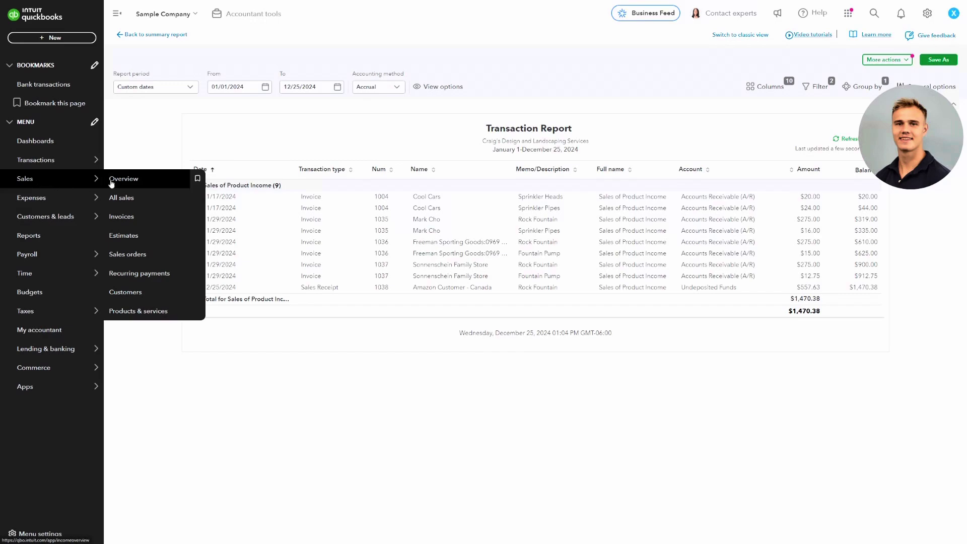
pyautogui.click(130, 291)
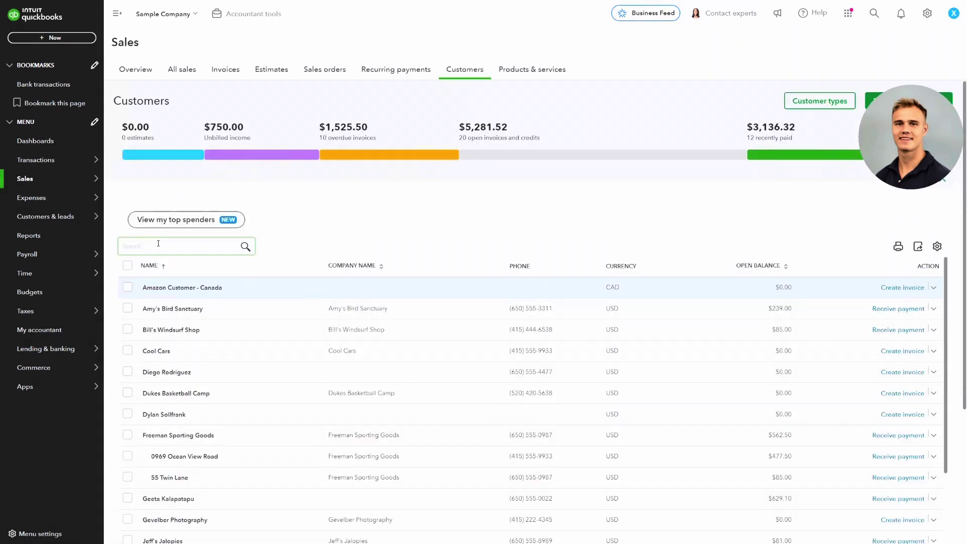
pyautogui.click(171, 287)
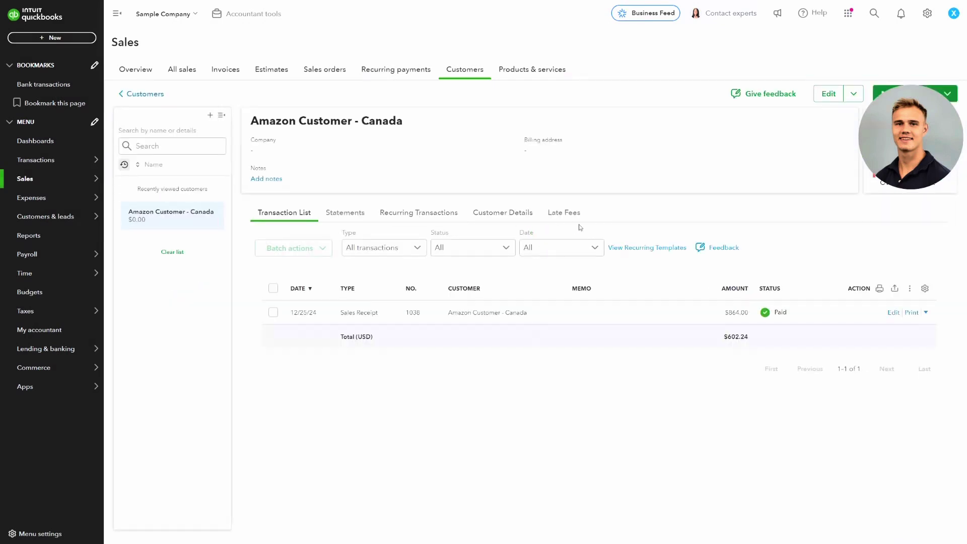
# - View the sales receipt's details and its amount from the customer's transaction list, dismissing the transaction details tip
pyautogui.moveTo(348, 313); pyautogui.dragTo(378, 314)
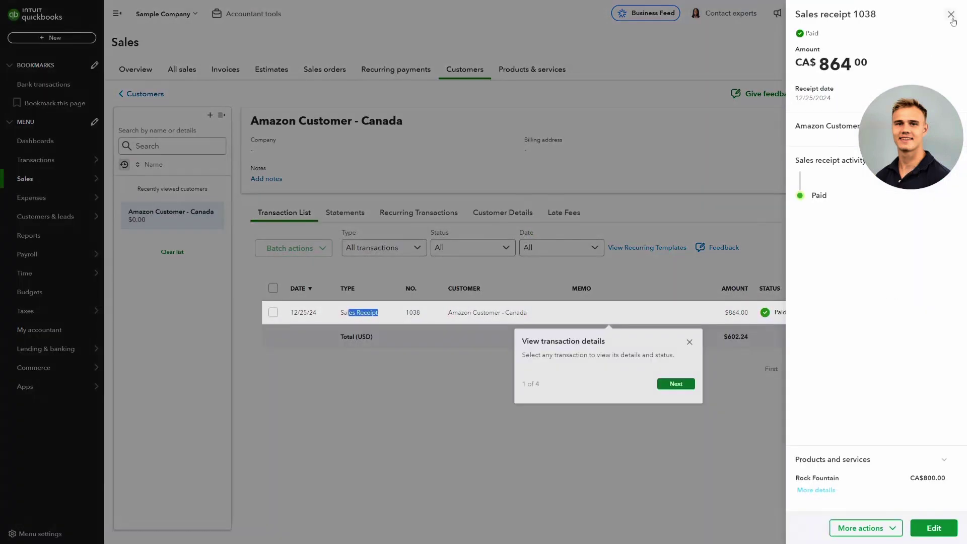
pyautogui.click(951, 16)
pyautogui.click(748, 276)
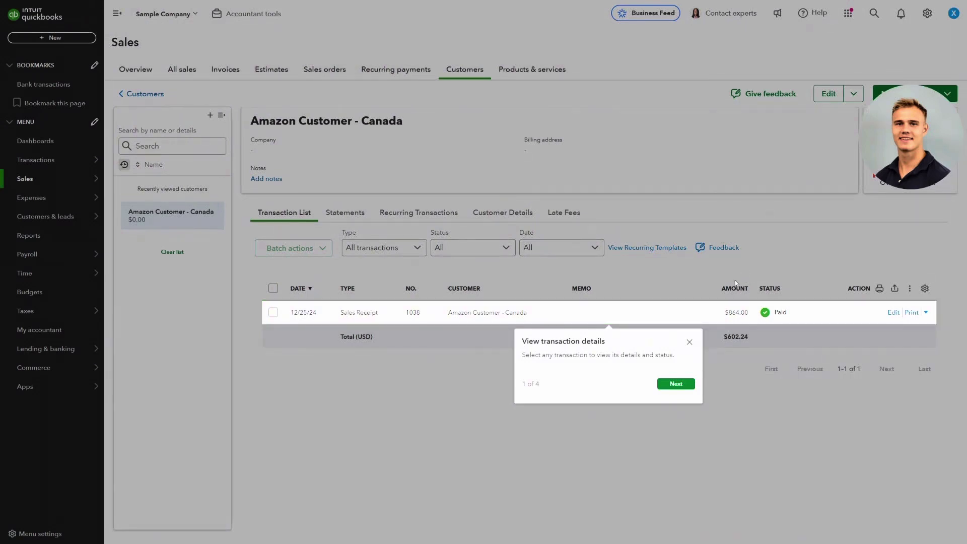
pyautogui.click(689, 342)
pyautogui.moveTo(720, 313); pyautogui.dragTo(749, 313)
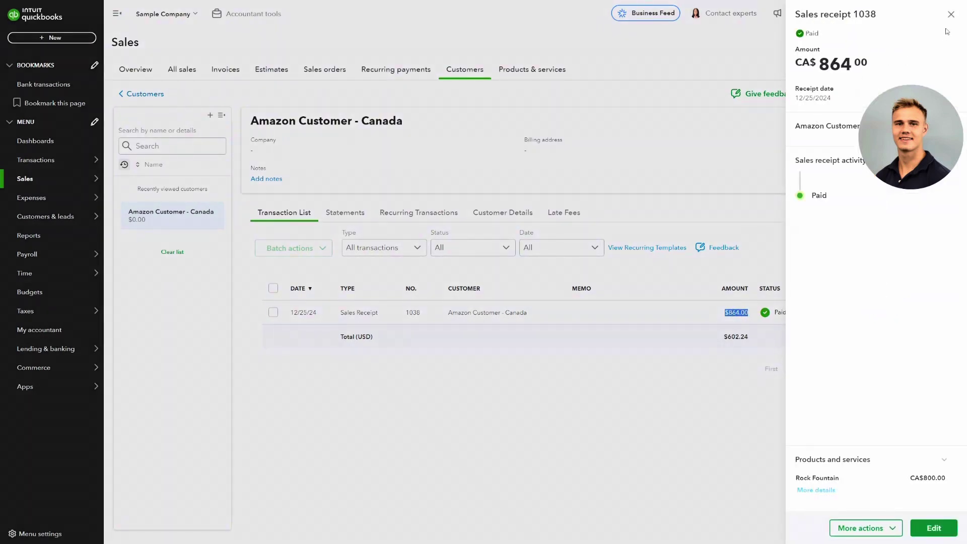
pyautogui.click(951, 14)
# - Check the customer name and the receipt's Canadian dollar amount, viewing and closing the receipt details again
pyautogui.moveTo(288, 121)
pyautogui.mouseDown()
pyautogui.moveTo(361, 121)
pyautogui.moveTo(299, 122)
pyautogui.mouseUp()
pyautogui.click(370, 122)
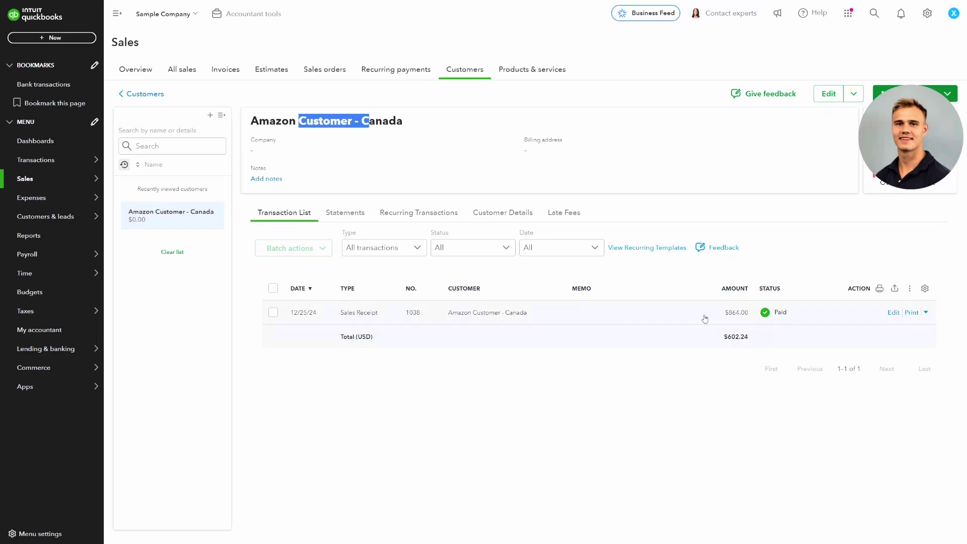
pyautogui.moveTo(276, 121); pyautogui.dragTo(383, 118)
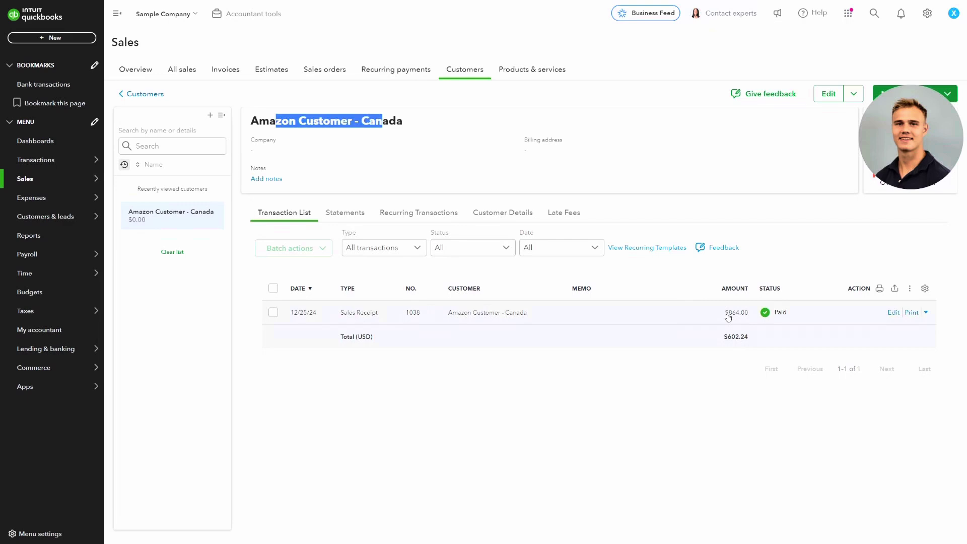
pyautogui.moveTo(724, 313); pyautogui.dragTo(748, 316)
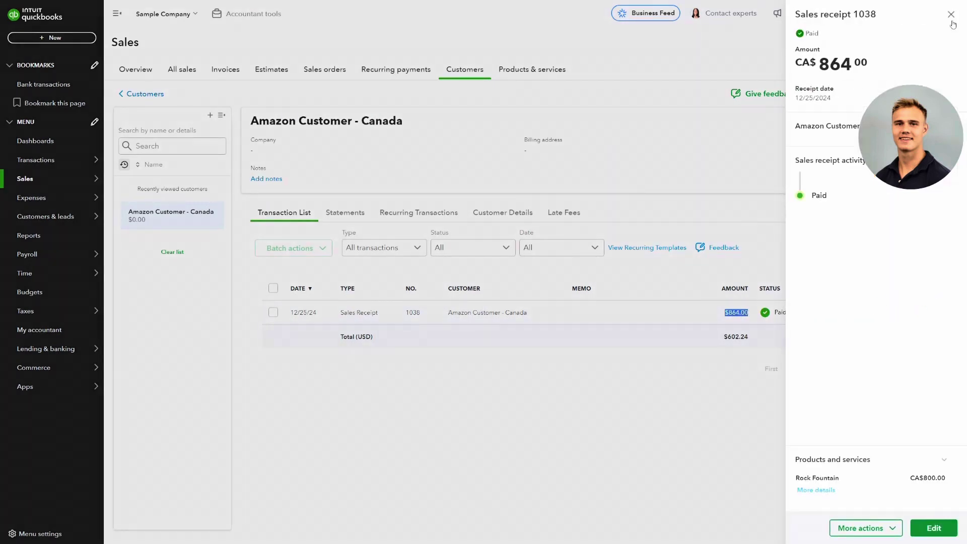
pyautogui.click(949, 13)
pyautogui.click(747, 287)
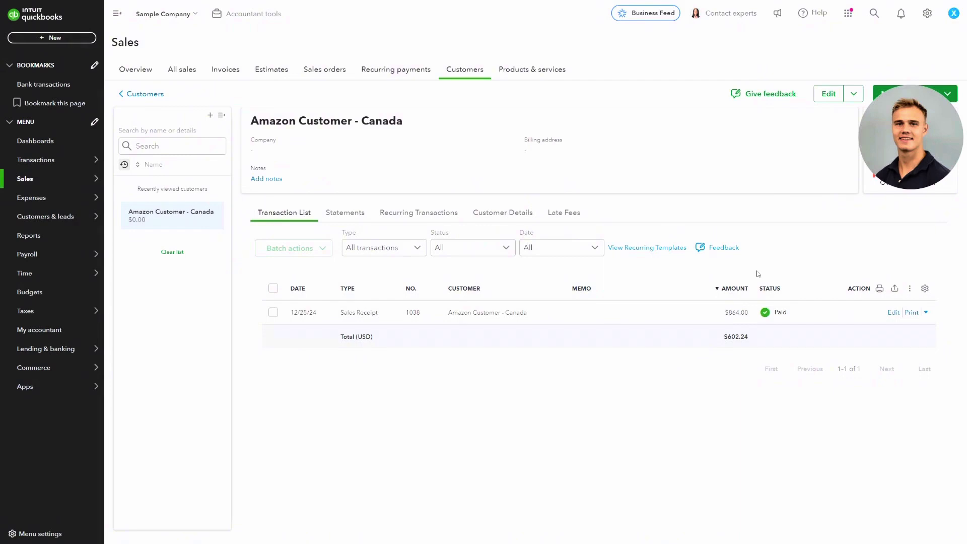